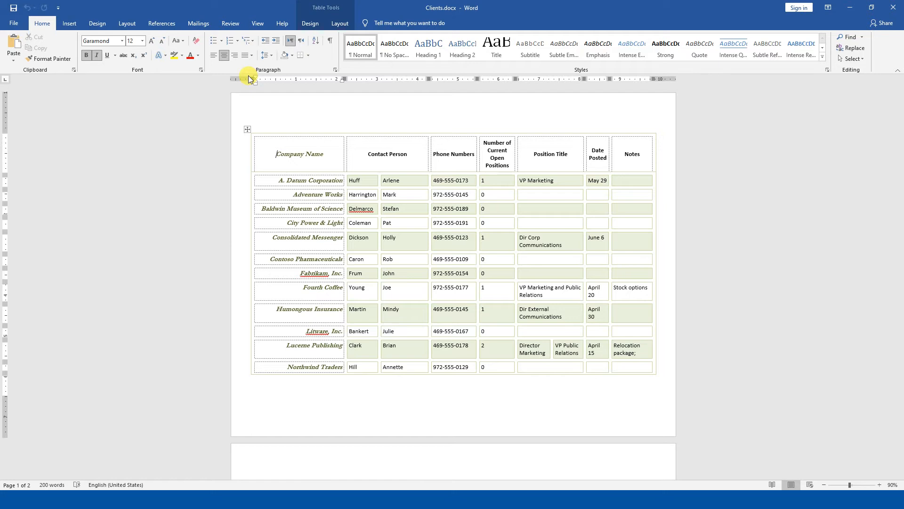
Step: Select the entire client contact table
{"action": "scroll", "coordinate": [279, 132], "scroll_direction": "up", "scroll_amount": 2}
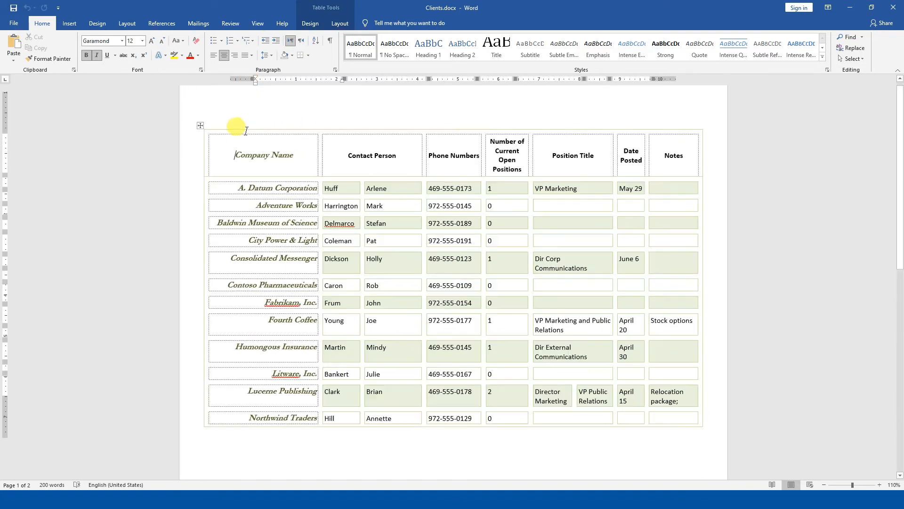
{"action": "left_click", "coordinate": [246, 131]}
{"action": "left_click", "coordinate": [200, 125]}
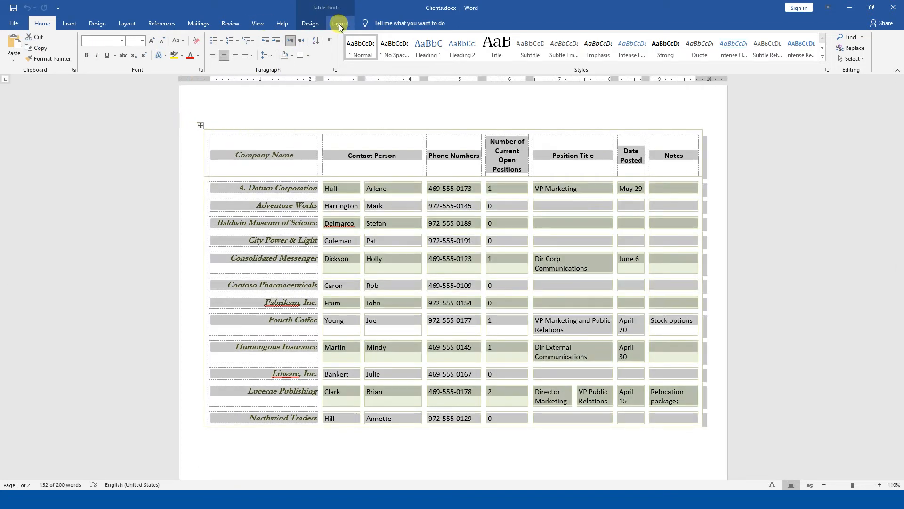
{"action": "left_click", "coordinate": [351, 259]}
{"action": "left_click", "coordinate": [343, 23]}
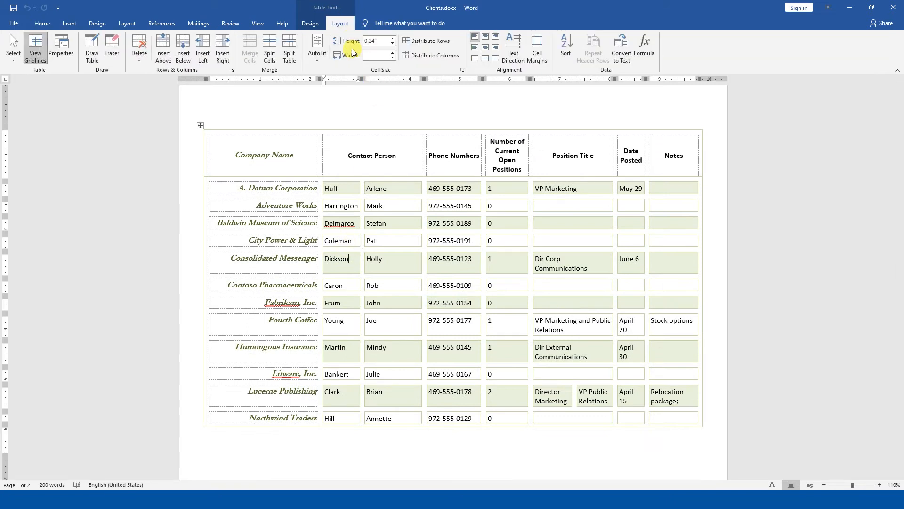
{"action": "left_click", "coordinate": [14, 65]}
{"action": "left_click", "coordinate": [24, 101]}
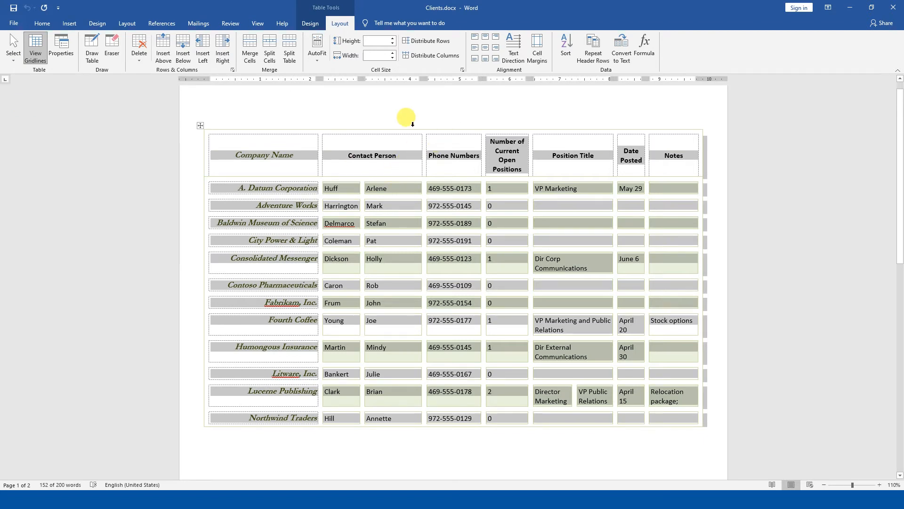
Step: Examine the alternative text title and description settings in the client table's properties
{"action": "left_click", "coordinate": [63, 50]}
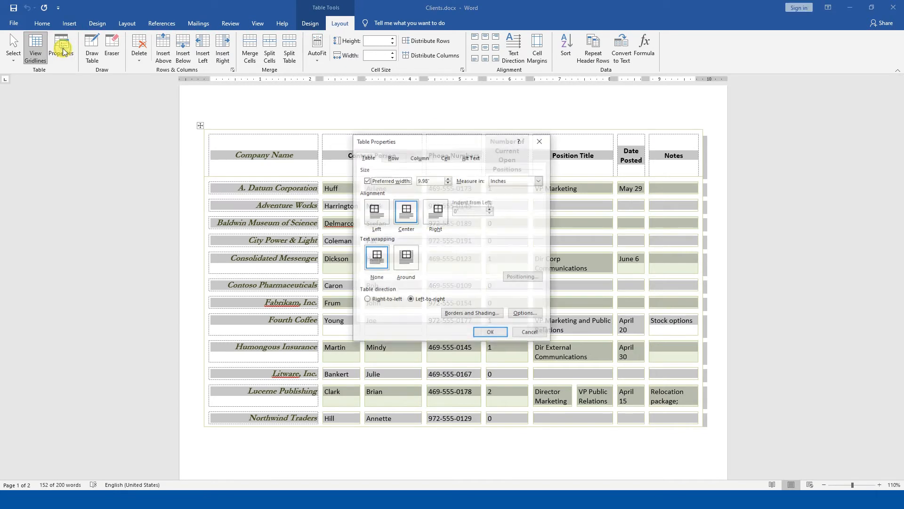
{"action": "key", "text": "Escape"}
{"action": "right_click", "coordinate": [201, 126]}
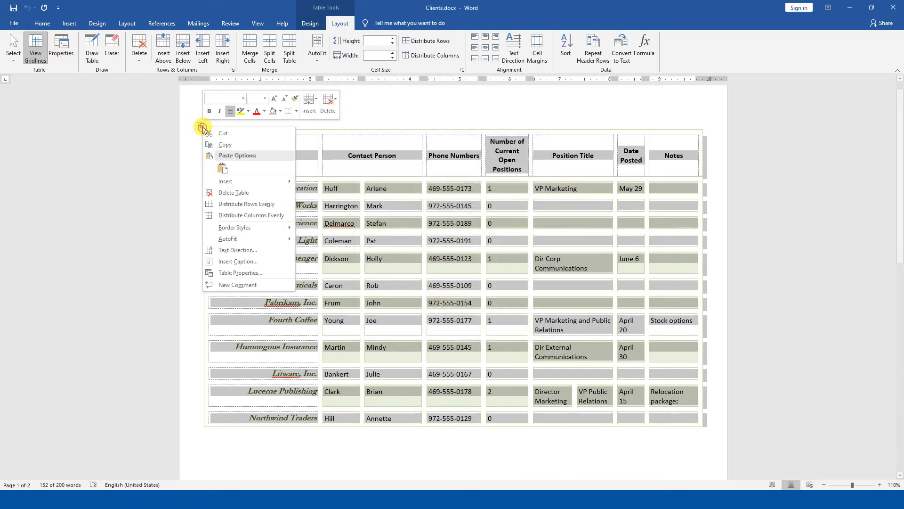
{"action": "left_click", "coordinate": [256, 273]}
{"action": "left_click", "coordinate": [465, 160]}
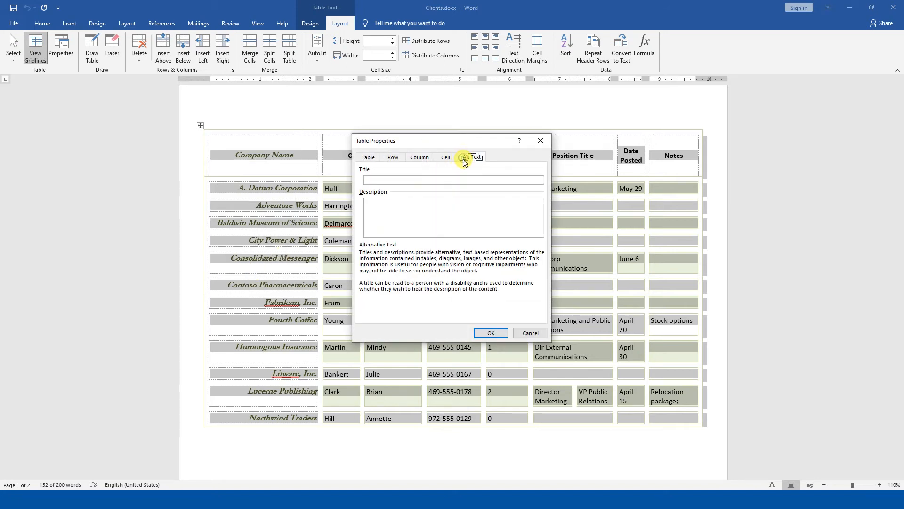
{"action": "left_click", "coordinate": [440, 181]}
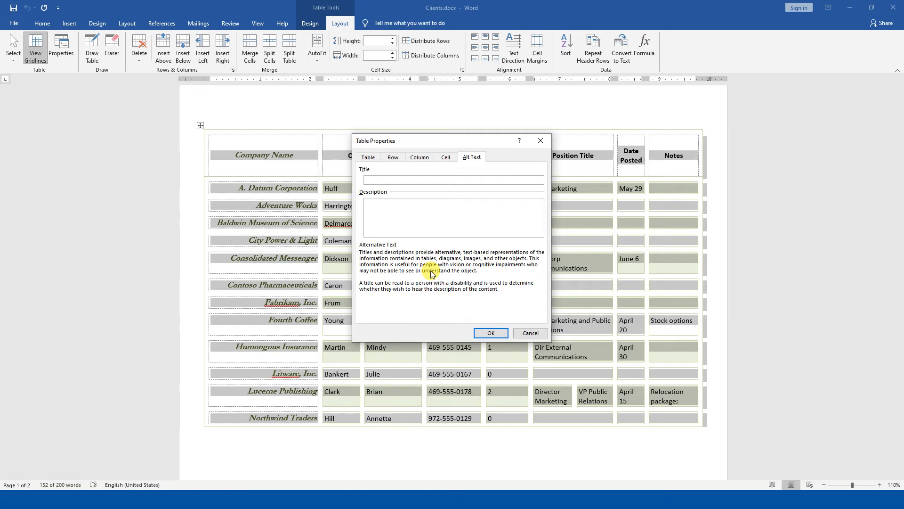
{"action": "key", "text": "Return"}
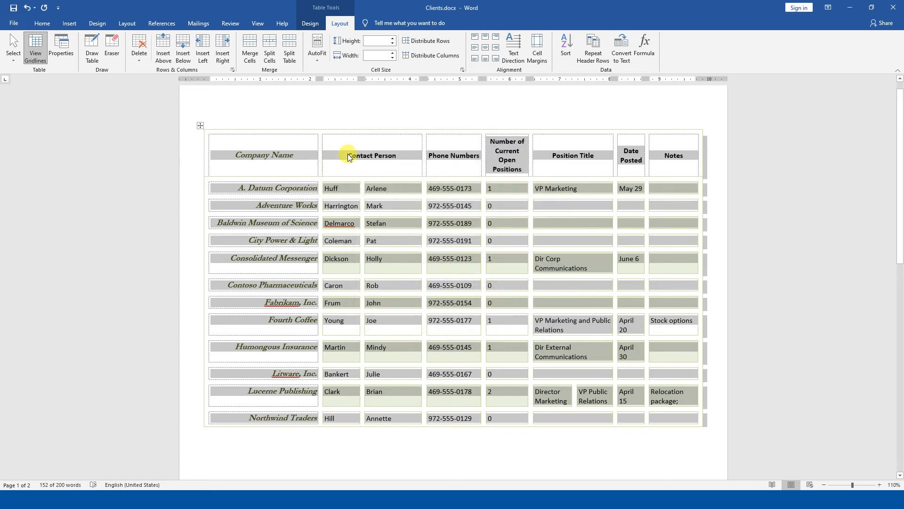
Step: Set the client table's alternative text title to "Listing by Company"
{"action": "left_click", "coordinate": [61, 47]}
{"action": "left_click", "coordinate": [393, 181]}
{"action": "type", "text": "Listing b"}
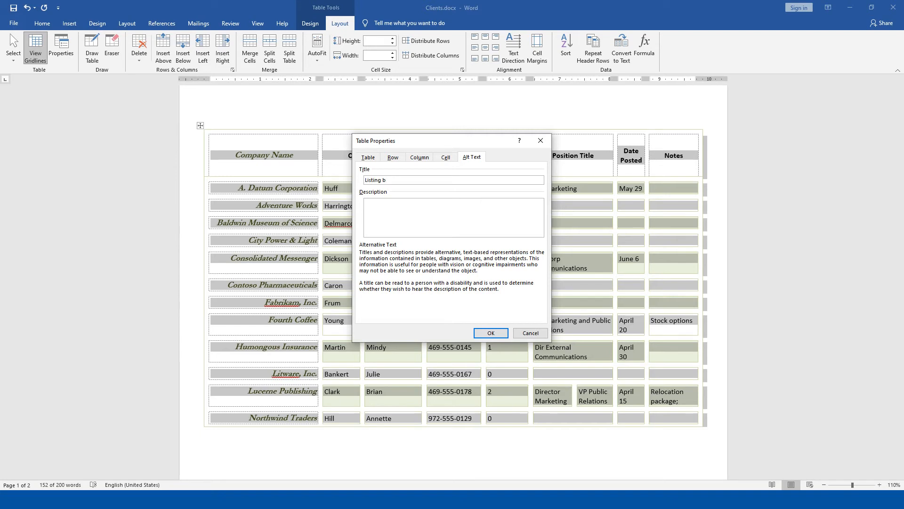
{"action": "type", "text": "y CompanConmtact"}
Step: Enter "Contact listing of individuals by company" as the table's alternative text description
{"action": "key", "text": "BackSpace"}
{"action": "key", "text": "BackSpace"}
{"action": "key", "text": "BackSpace"}
{"action": "key", "text": "BackSpace"}
{"action": "key", "text": "BackSpace"}
{"action": "type", "text": "tact Isit"}
{"action": "key", "text": "BackSpace"}
{"action": "key", "text": "BackSpace"}
{"action": "key", "text": "BackSpace"}
{"action": "type", "text": "s"}
{"action": "key", "text": "BackSpace"}
{"action": "type", "text": "isting of omd"}
{"action": "key", "text": "BackSpace"}
{"action": "key", "text": "BackSpace"}
{"action": "type", "text": "ndividuals bu com"}
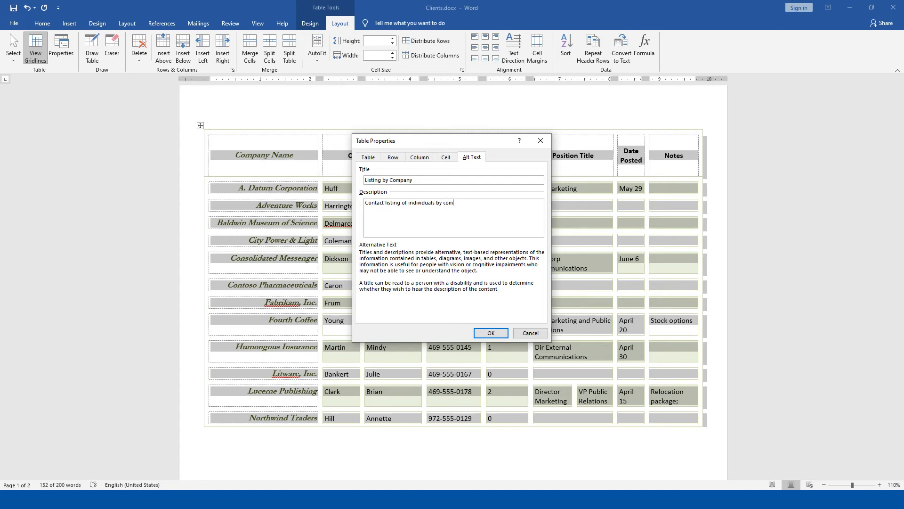
{"action": "type", "text": "pany"}
Step: Append ". The listing includes phone numbers, current positions that are open and titles for the contact person" to the description and save the document
{"action": "type", "text": ". The listing includes phone nunb"}
{"action": "key", "text": "BackSpace"}
{"action": "key", "text": "BackSpace"}
{"action": "type", "text": "mbers"}
{"action": "type", "text": ", current pois"}
{"action": "type", "text": "tions"}
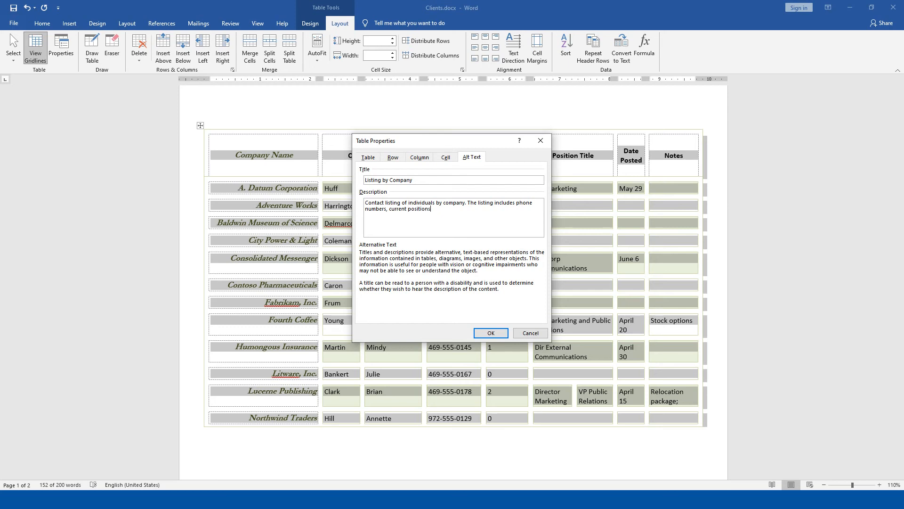
{"action": "type", "text": " arthat are open and titles for con"}
{"action": "key", "text": "BackSpace"}
{"action": "key", "text": "BackSpace"}
{"action": "key", "text": "BackSpace"}
{"action": "type", "text": "the contact person"}
{"action": "left_click", "coordinate": [499, 332]}
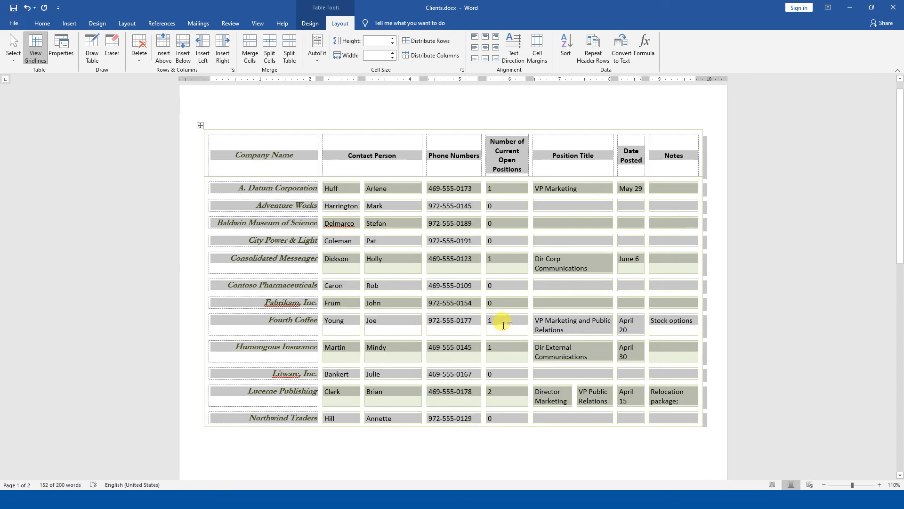
{"action": "key", "text": "ctrl+s"}
{"action": "key", "text": "alt+Tab"}
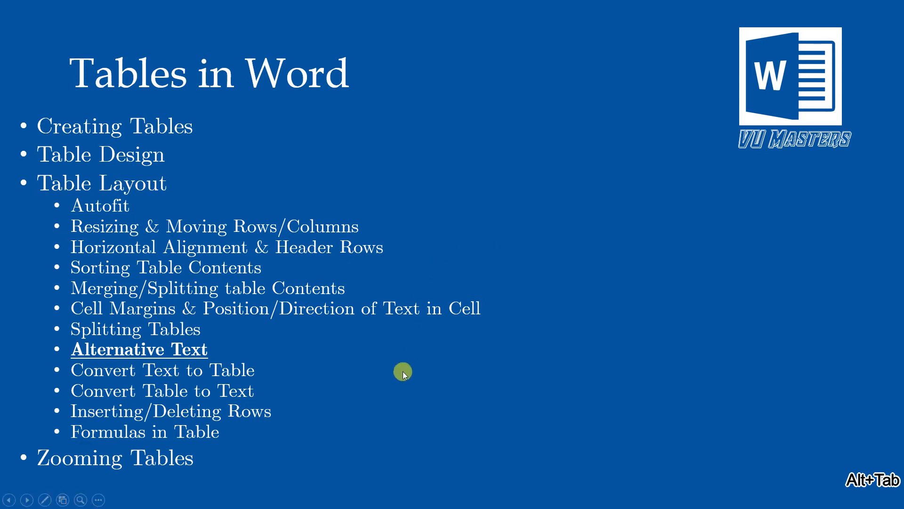
{"action": "left_click", "coordinate": [329, 360]}
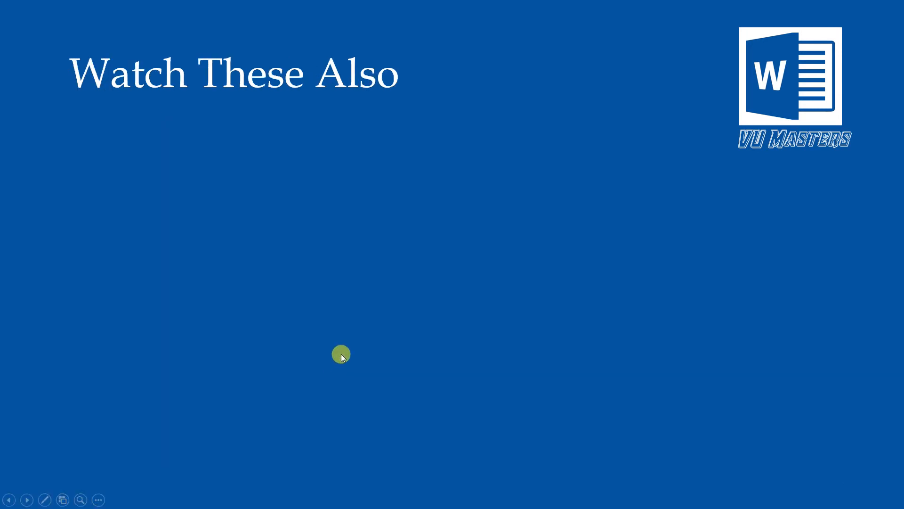